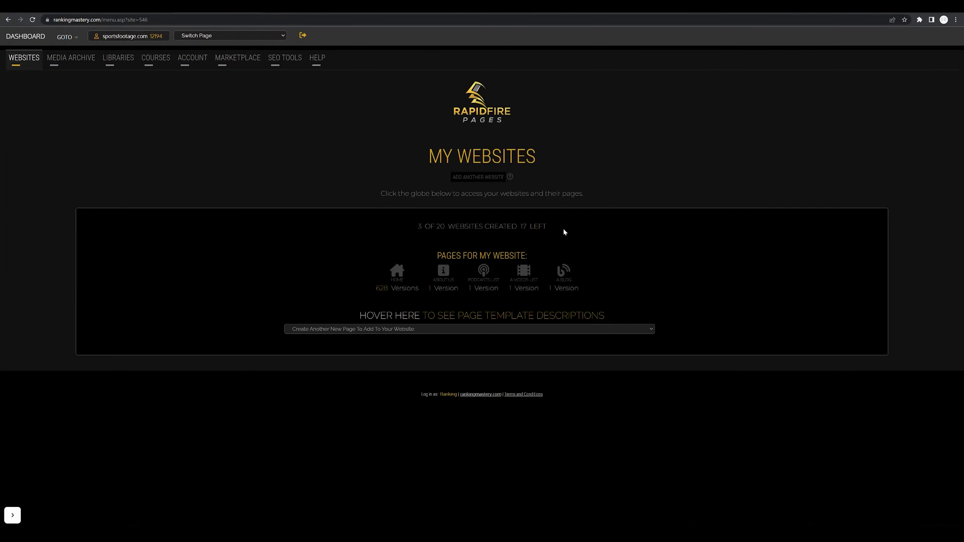
Step: Add a new page to the website using the 'For: Testimonials' template
left_click(438, 329)
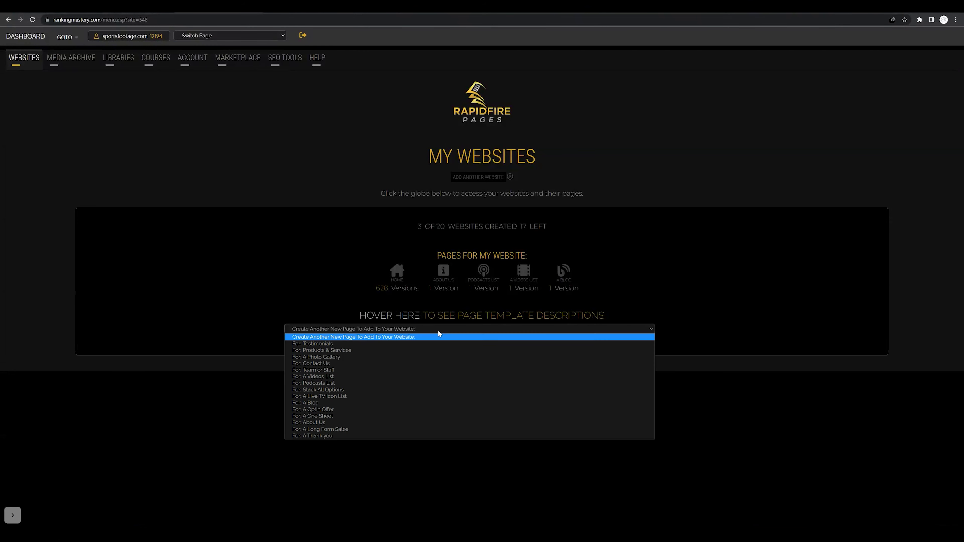
left_click(355, 347)
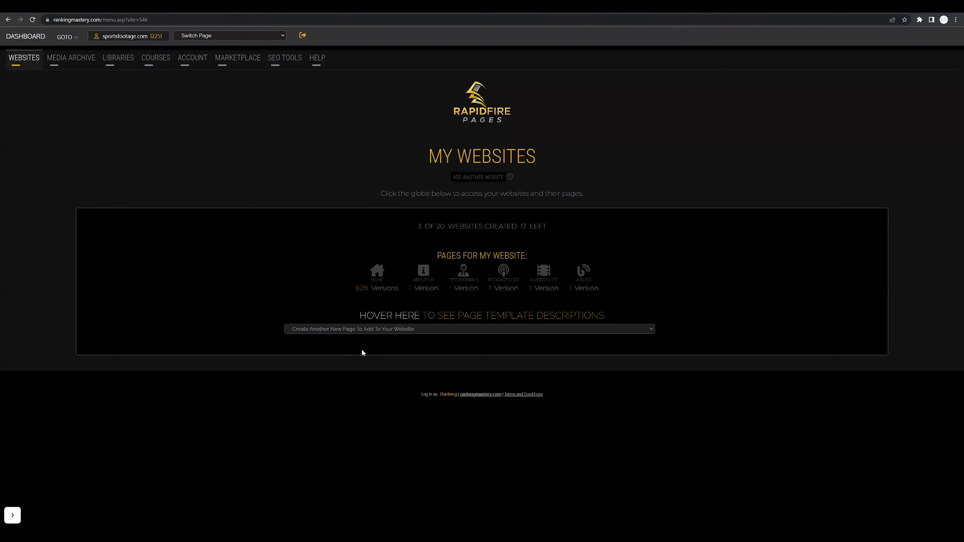
Step: Open the new Testimonials page and scroll through its three placeholder testimonials
left_click(464, 272)
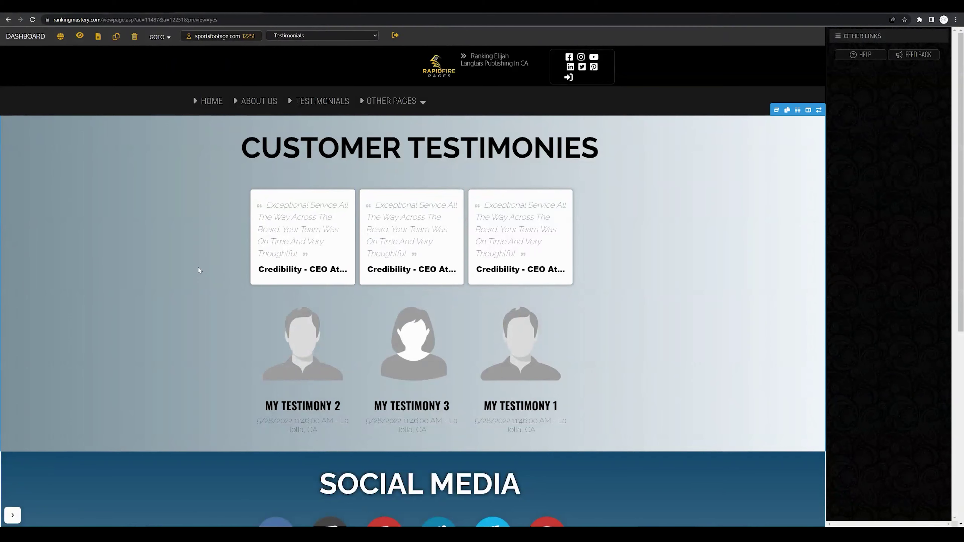
scroll(194, 272, "down", 4)
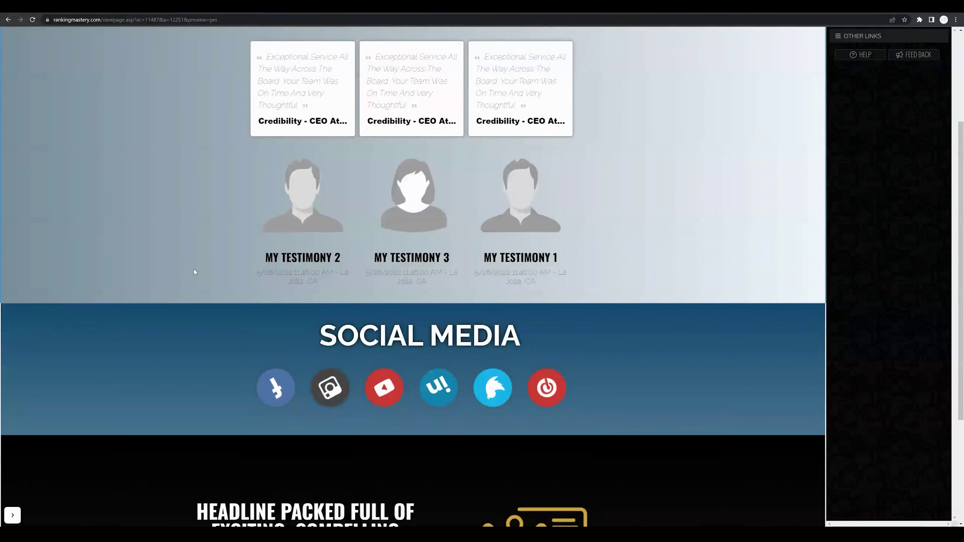
scroll(194, 272, "up", 4)
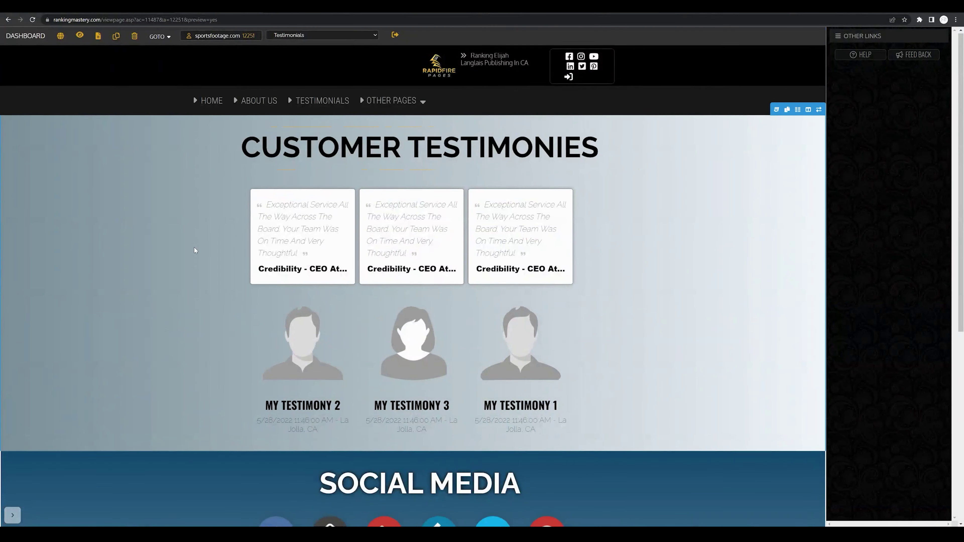
scroll(310, 398, "down", 4)
scroll(238, 343, "down", 4)
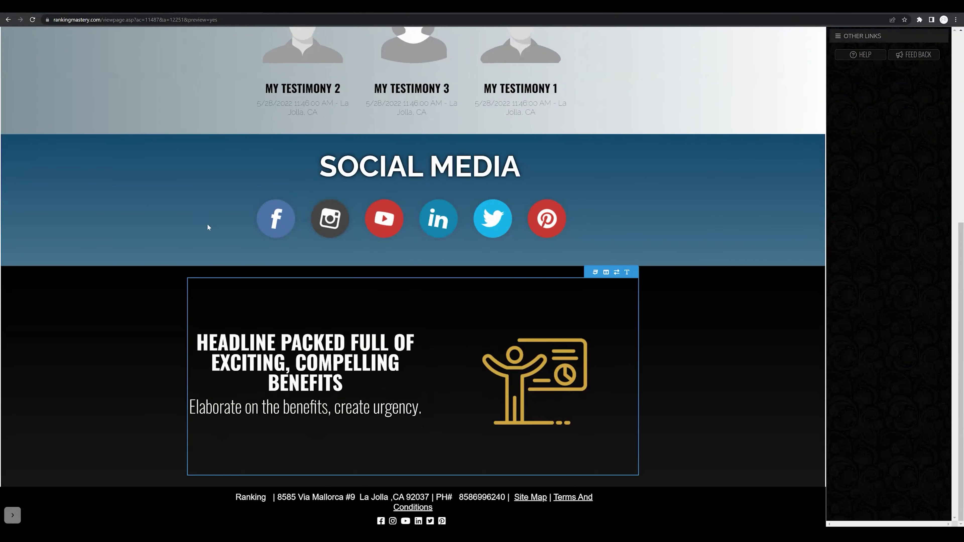
scroll(188, 258, "up", 8)
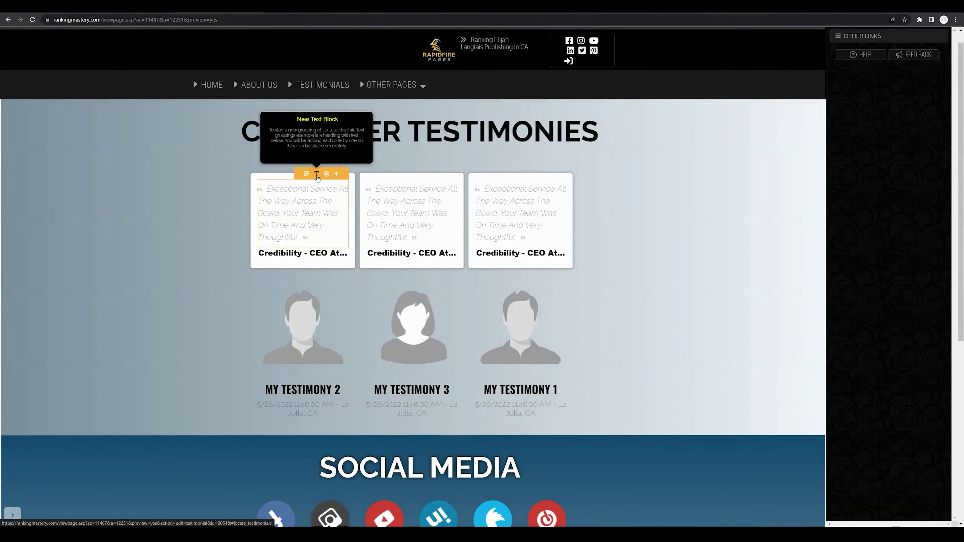
Step: Rename the first testimonial to 'Justin Case', clear its date and city, and select its testimony text
left_click(317, 176)
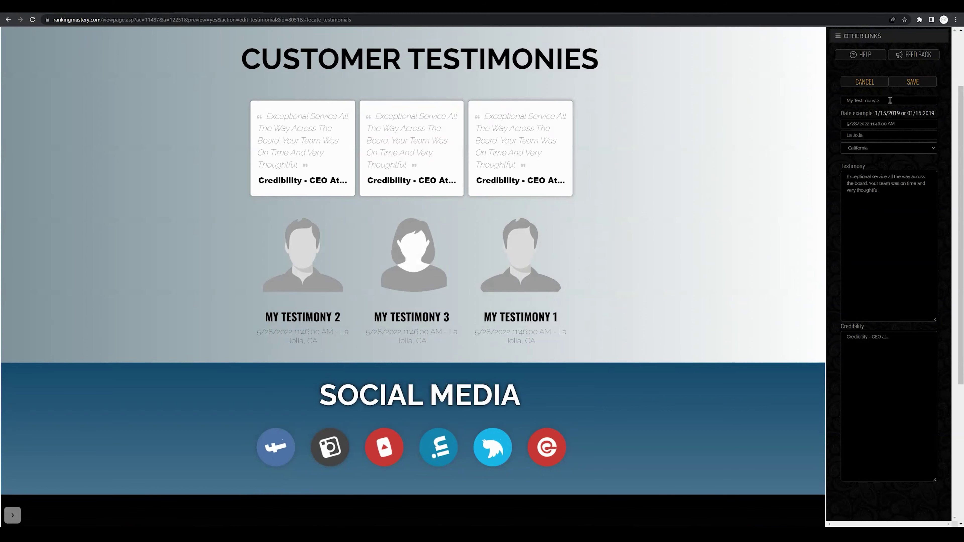
left_click_drag(888, 100, 828, 102)
type("J")
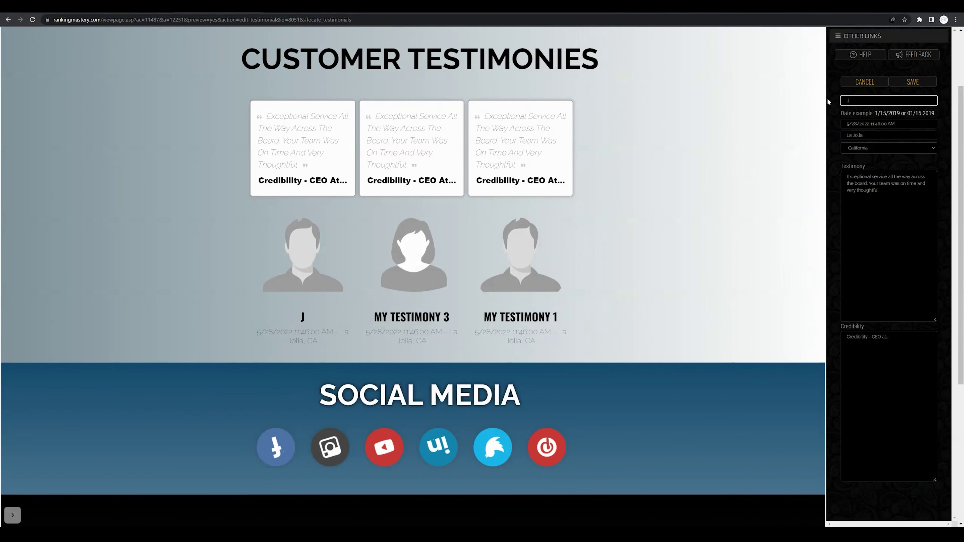
type("ustin C")
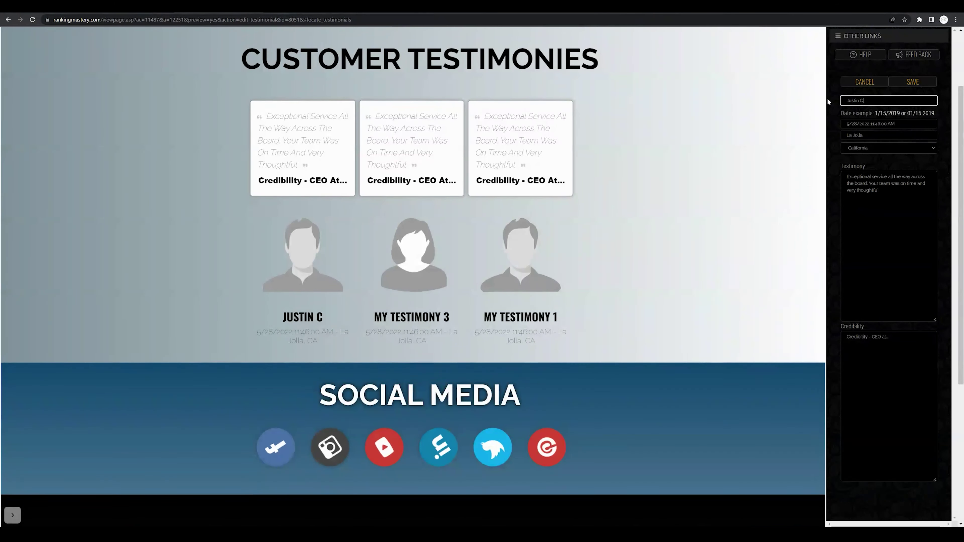
type("ase")
key("Tab")
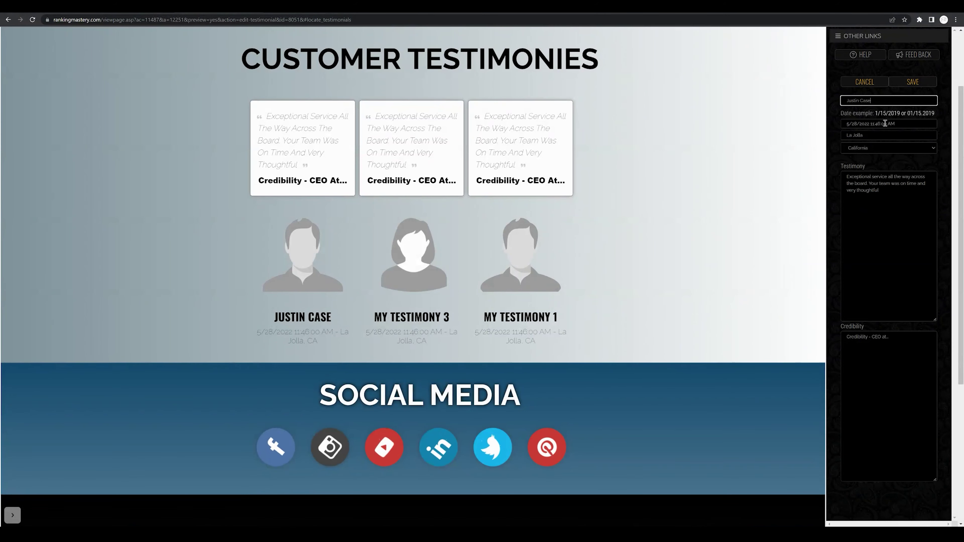
key("BackSpace")
key("Tab")
key("BackSpace")
left_click(882, 164)
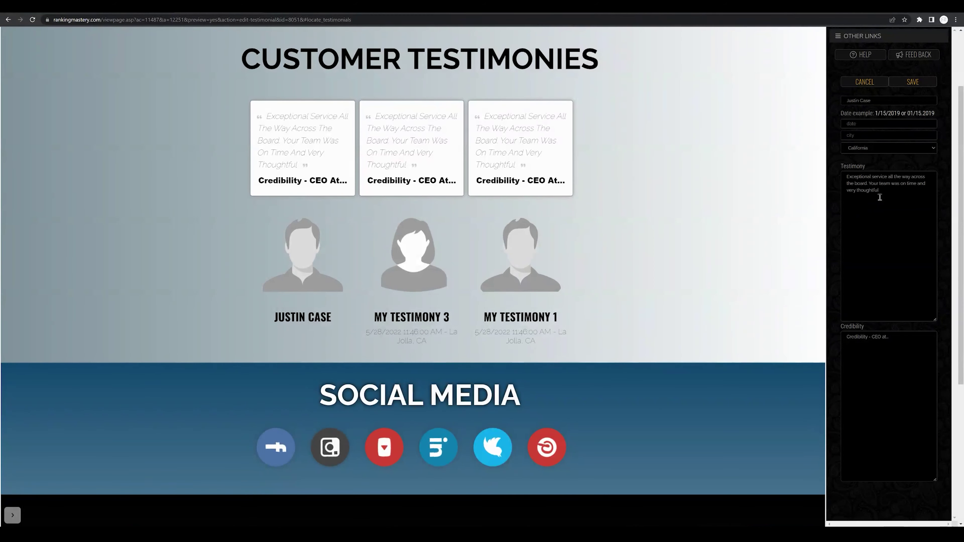
left_click_drag(888, 193, 821, 158)
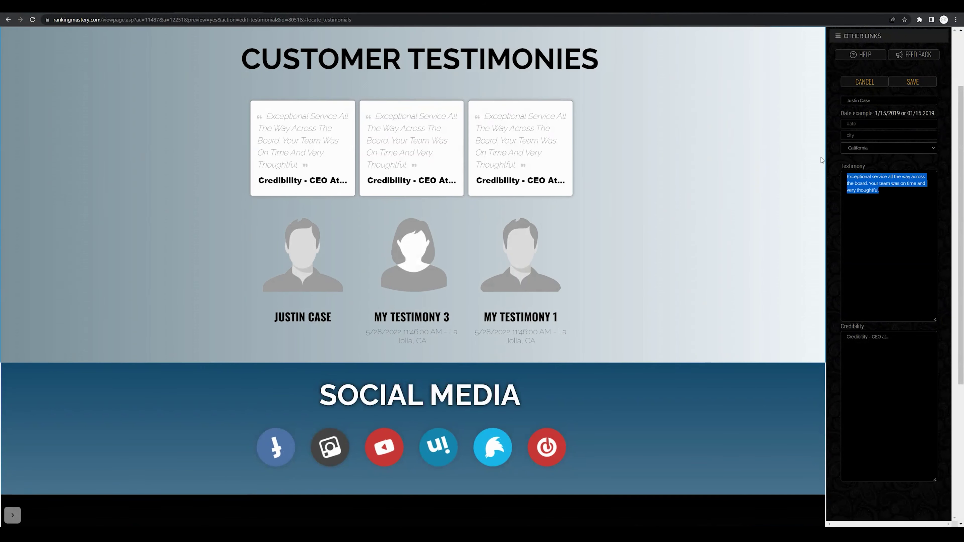
Step: Set the testimony to 'Love this product! Best money I've ever spent!' and credibility 'Testimonial #1', then save
type("1")
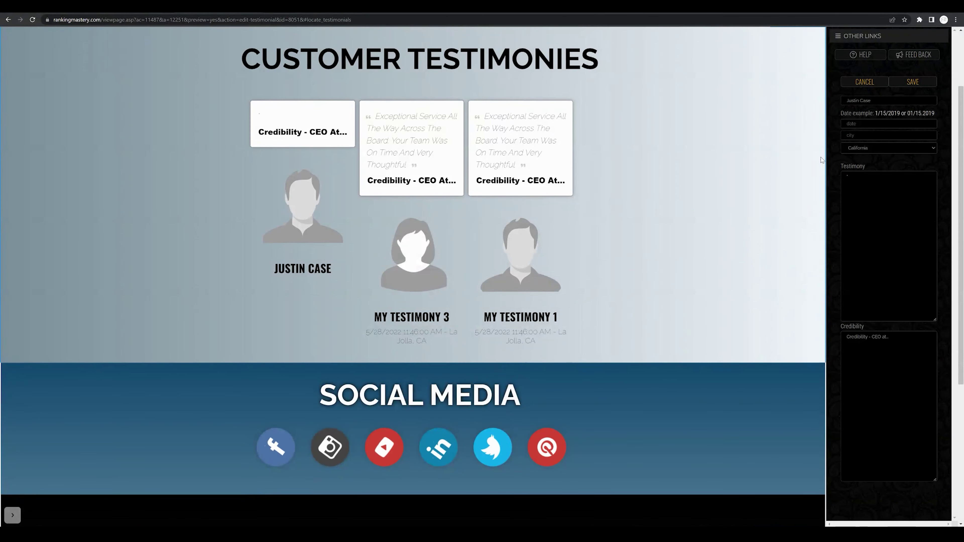
type("Love this product! Best ")
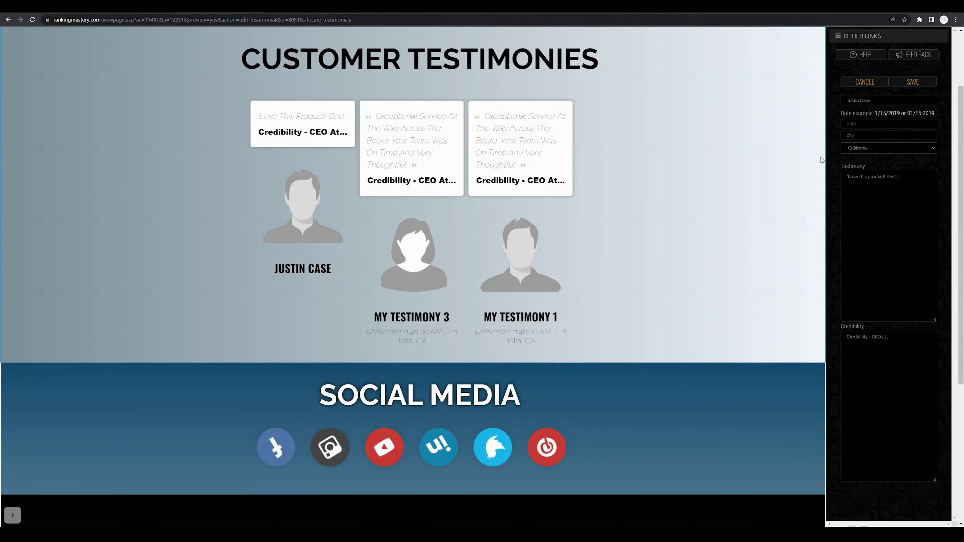
type("money I've ever spent!\"")
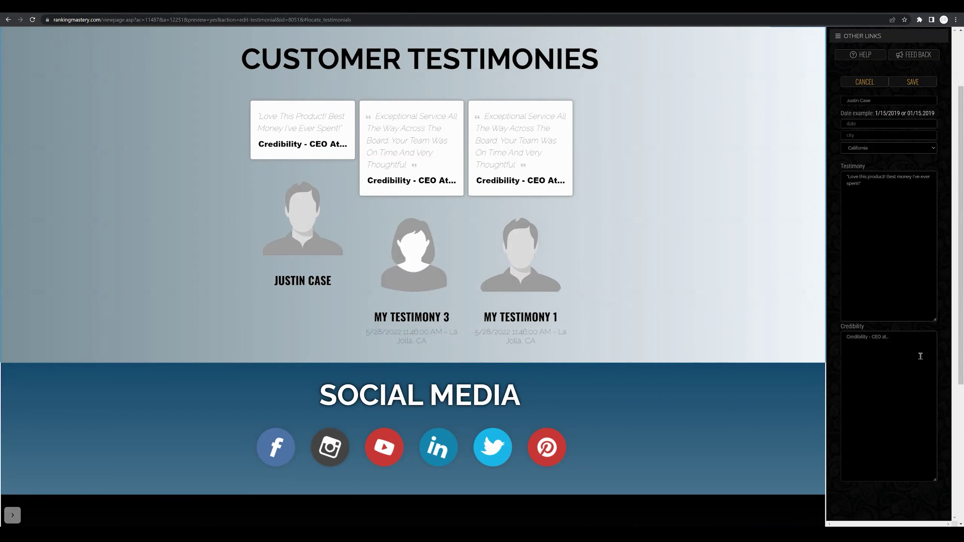
triple_click(901, 351)
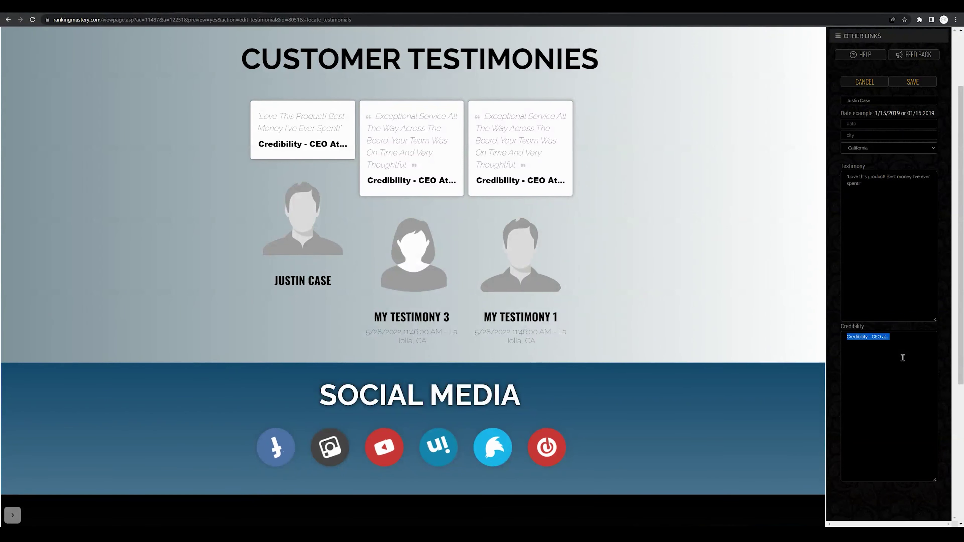
key("BackSpace")
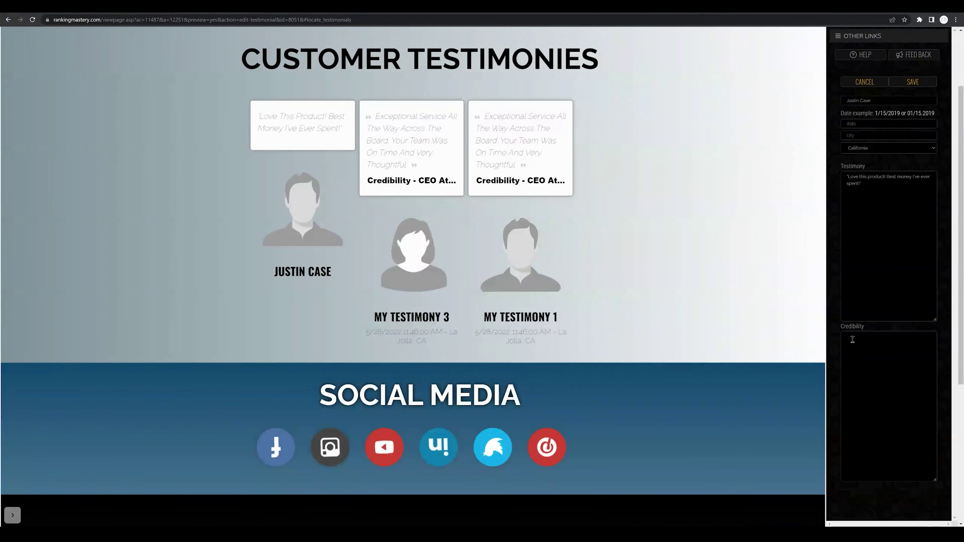
type("-")
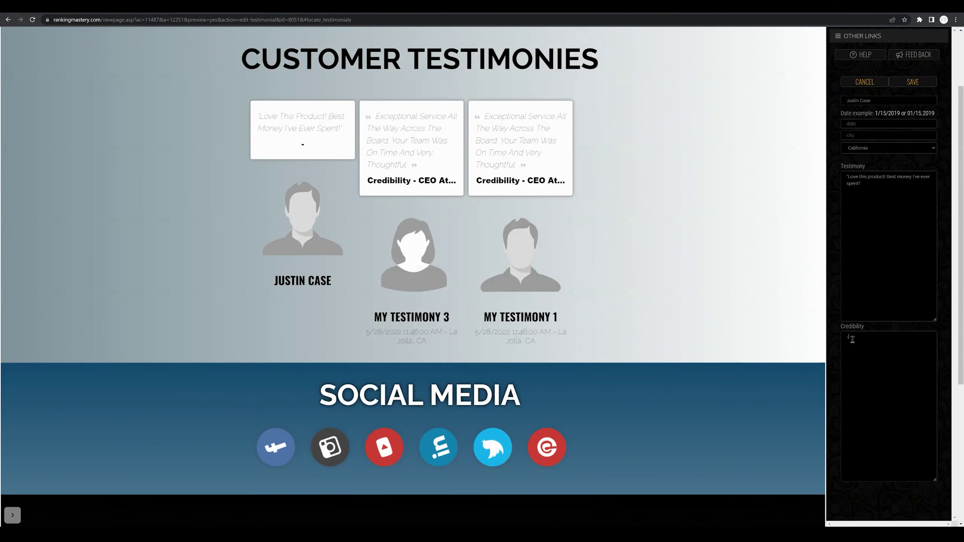
key("BackSpace")
type("Testimonial #1")
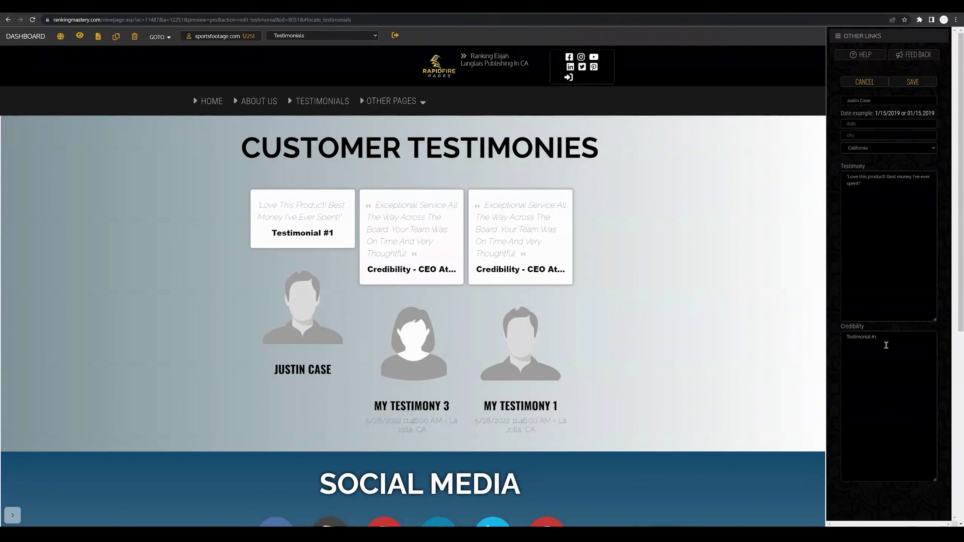
mouse_move(424, 272)
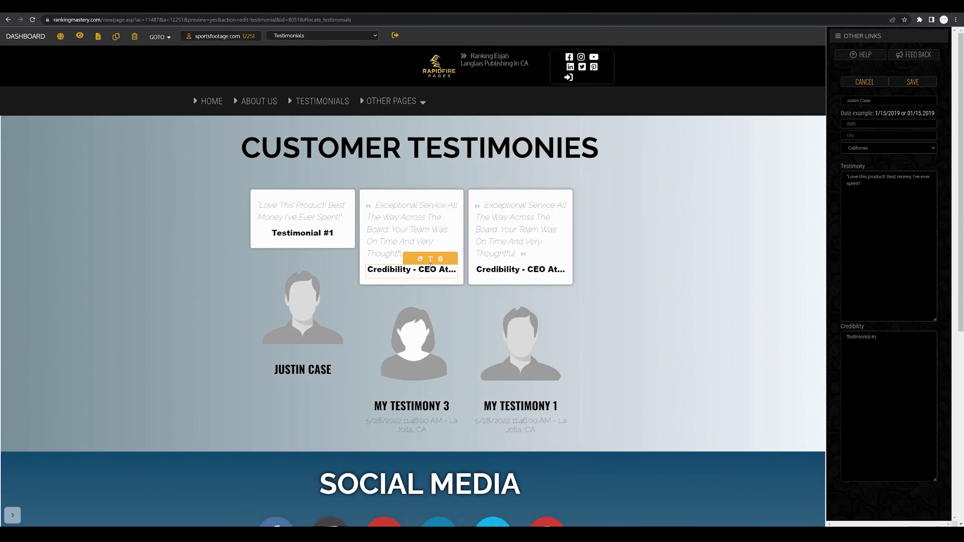
left_click(906, 332)
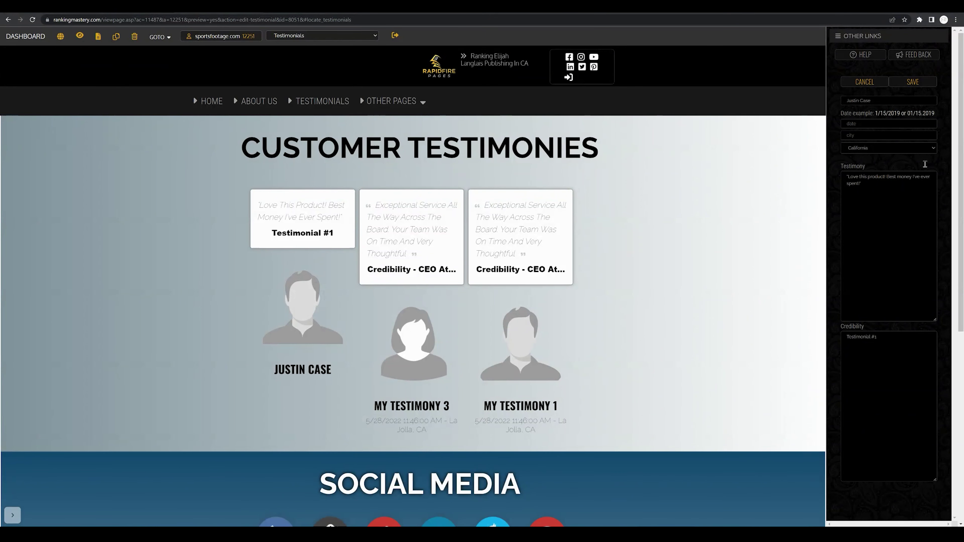
left_click(913, 82)
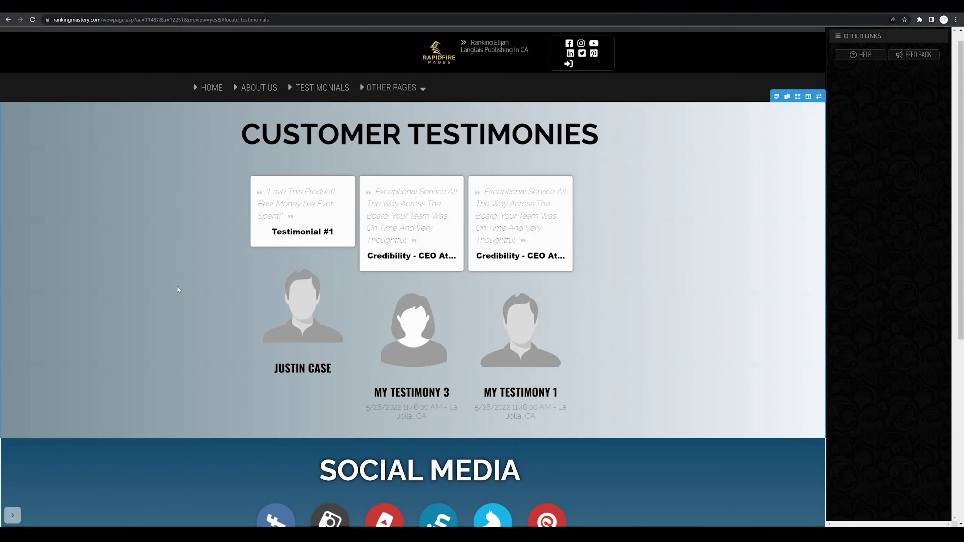
Step: Upload a portrait photo named 'Justin' as the first testimonial's image and preview it
mouse_move(306, 298)
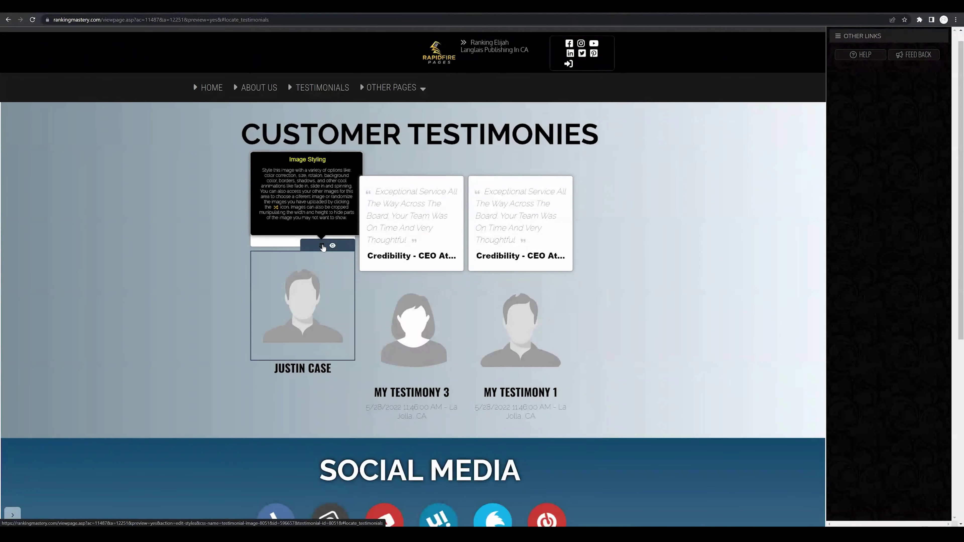
left_click(322, 247)
scroll(958, 227, "down", 6)
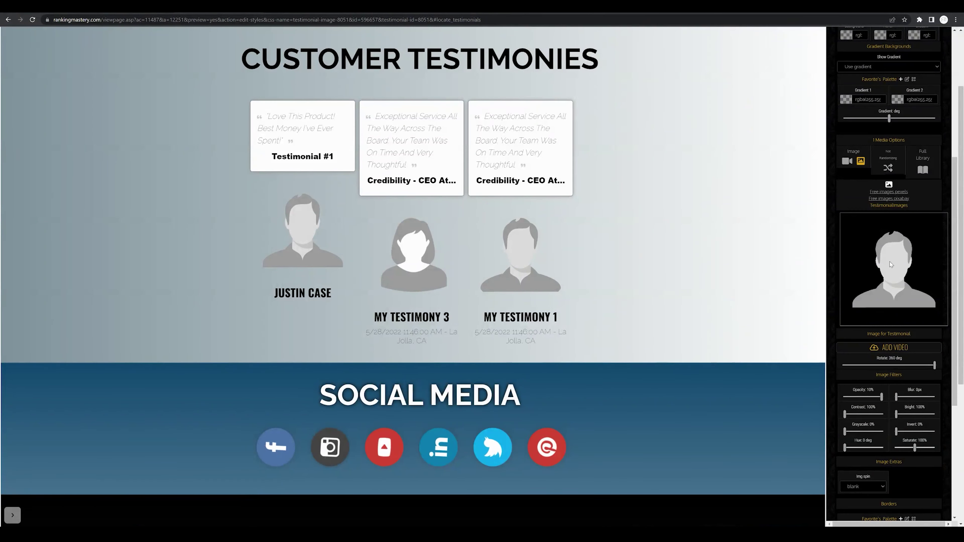
left_click(892, 266)
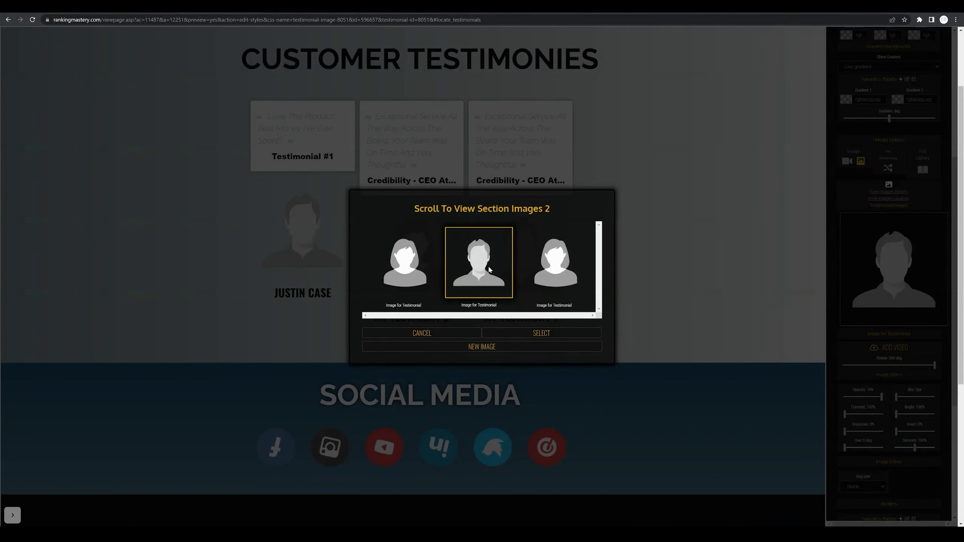
left_click(481, 347)
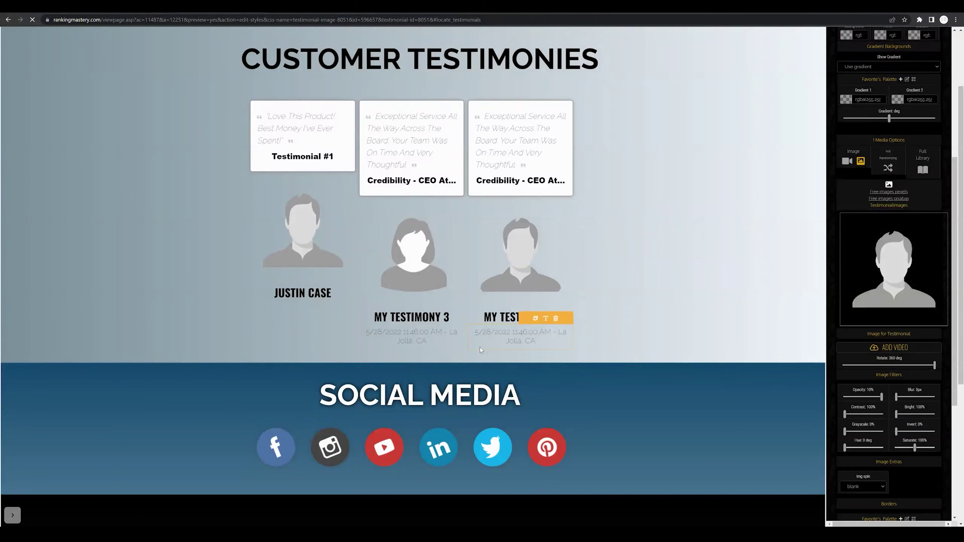
triple_click(869, 117)
type("Justin Case")
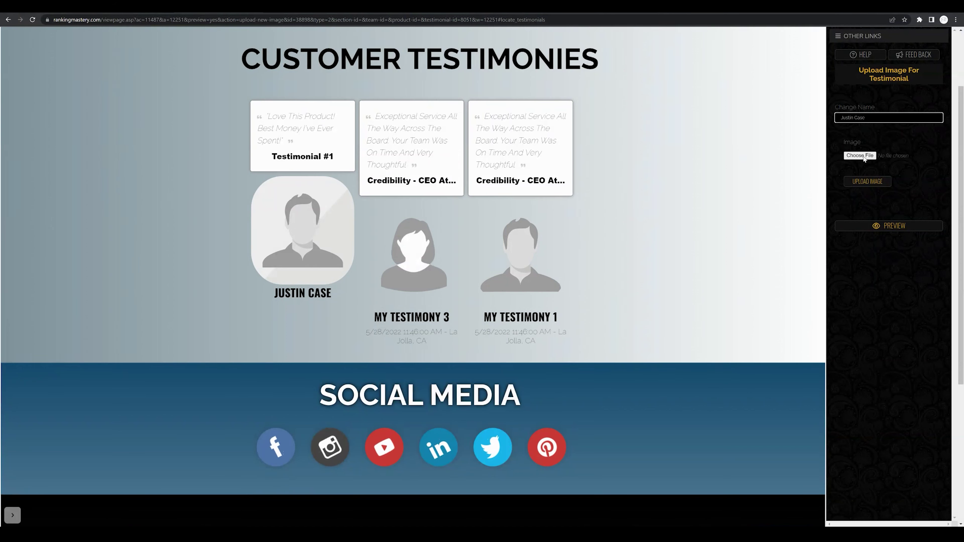
left_click(859, 156)
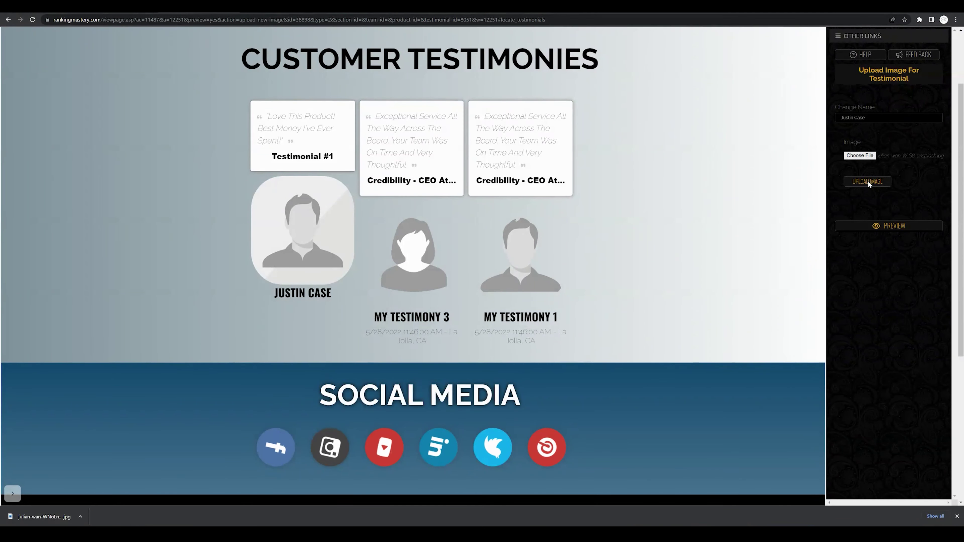
left_click(868, 182)
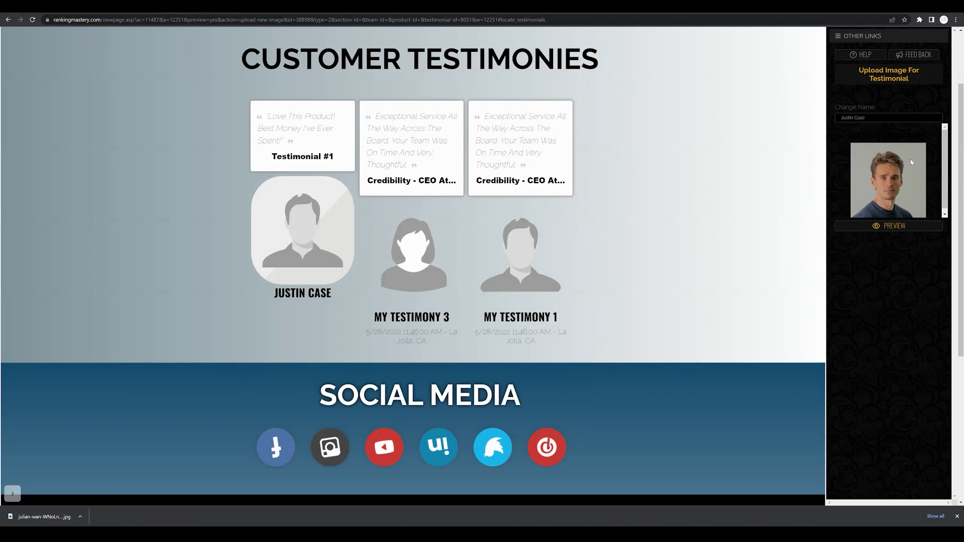
left_click(894, 225)
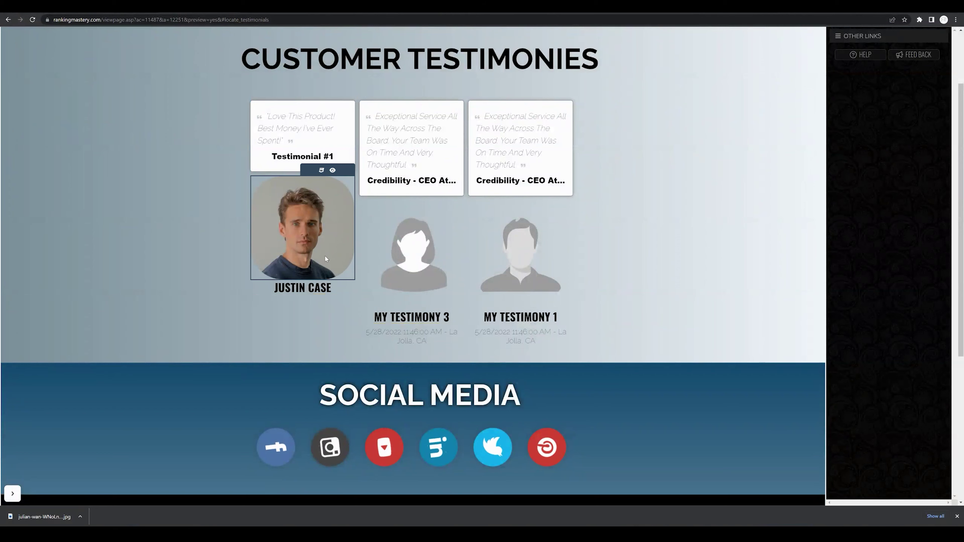
scroll(182, 272, "up", 2)
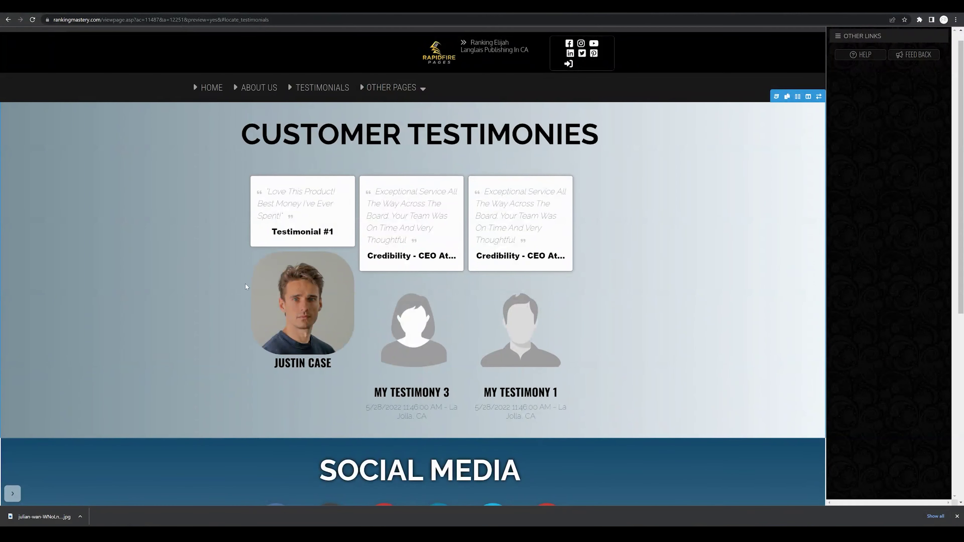
Step: Raise the Justin Case photo's contrast to 121% and give it a 28px bottom margin
left_click(322, 244)
left_click_drag(955, 230, 963, 402)
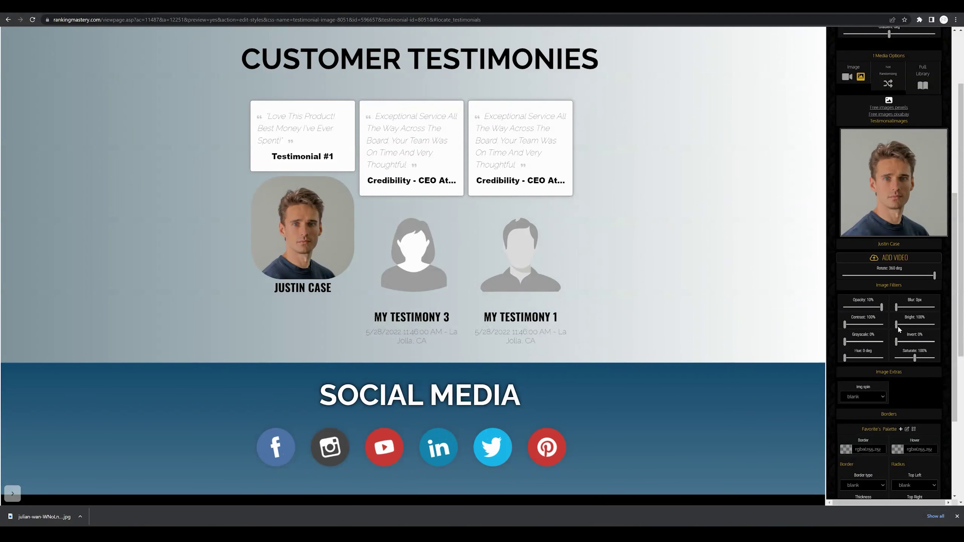
left_click_drag(847, 328, 907, 325)
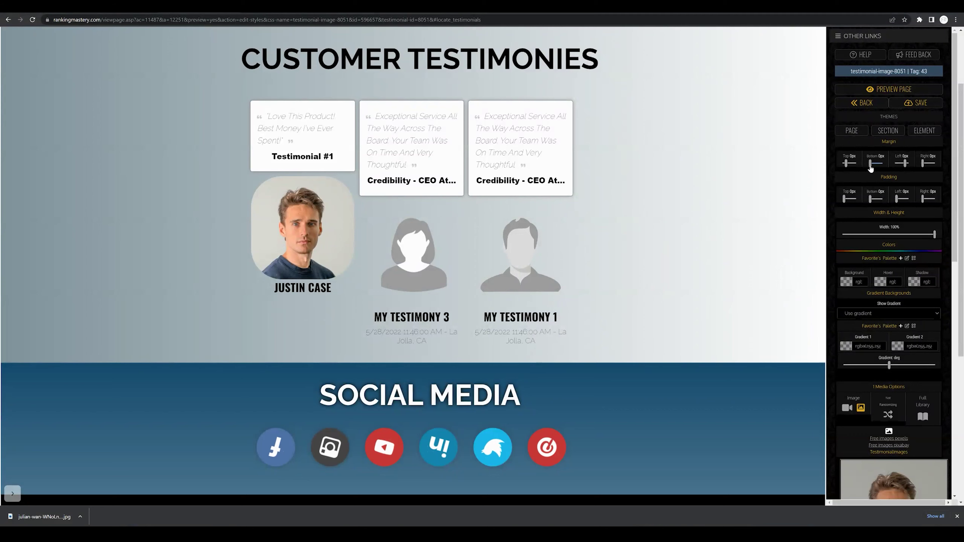
left_click_drag(870, 168, 871, 168)
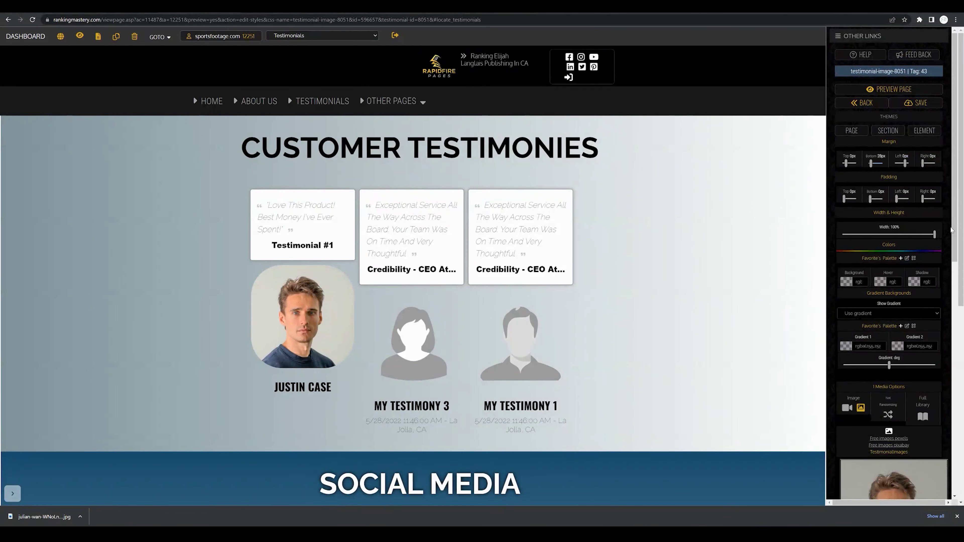
scroll(937, 274, "down", 5)
left_click_drag(949, 314, 956, 425)
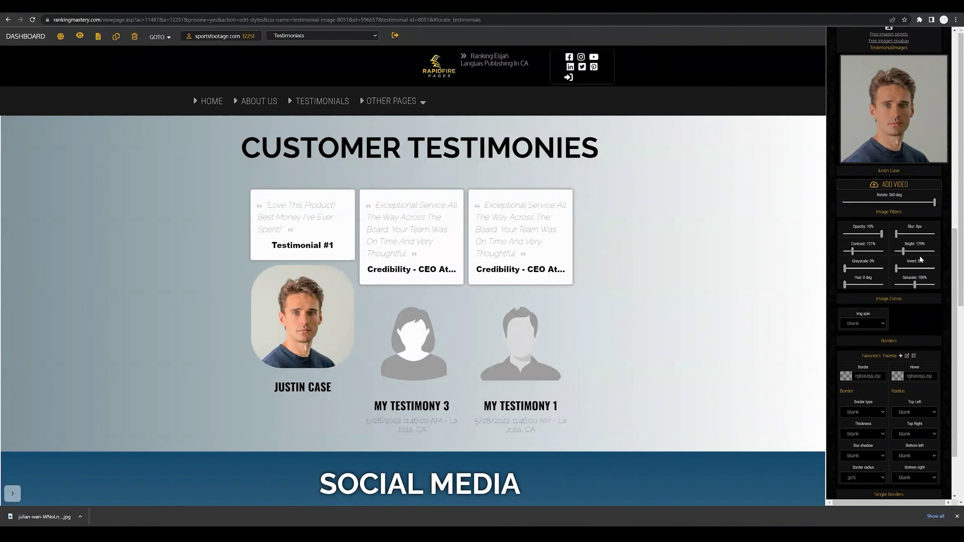
scroll(956, 270, "up", 2)
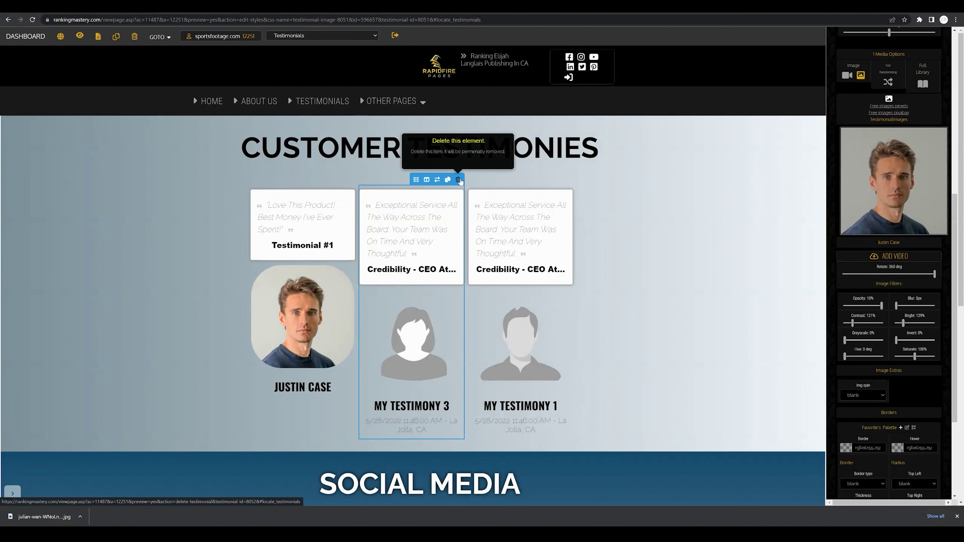
Step: Delete the My Testimony 3 and My Testimony 1 placeholder cards
left_click(459, 180)
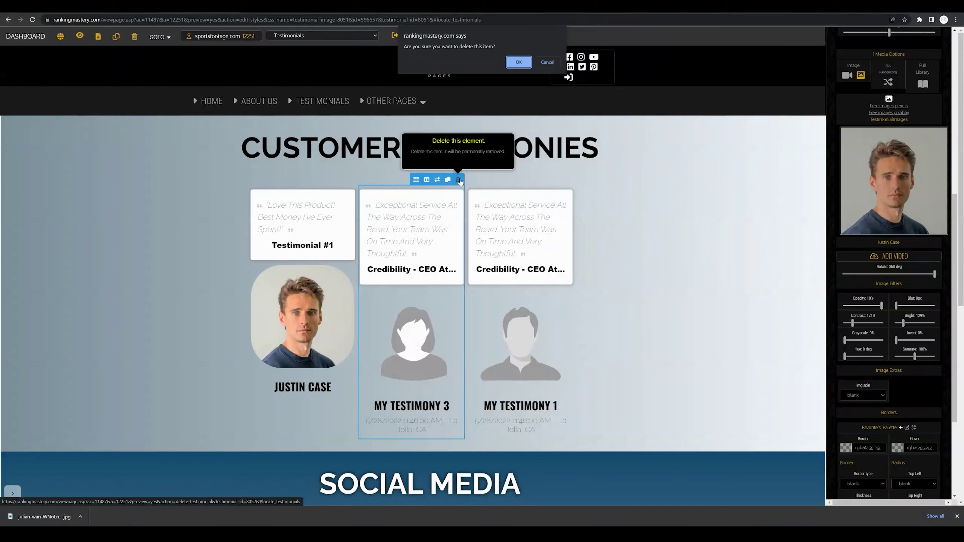
key("Return")
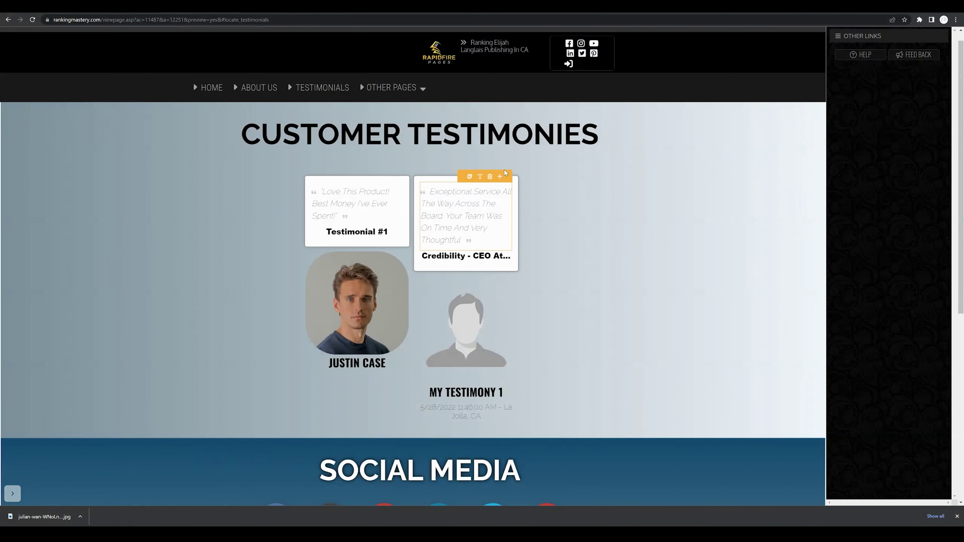
left_click(513, 166)
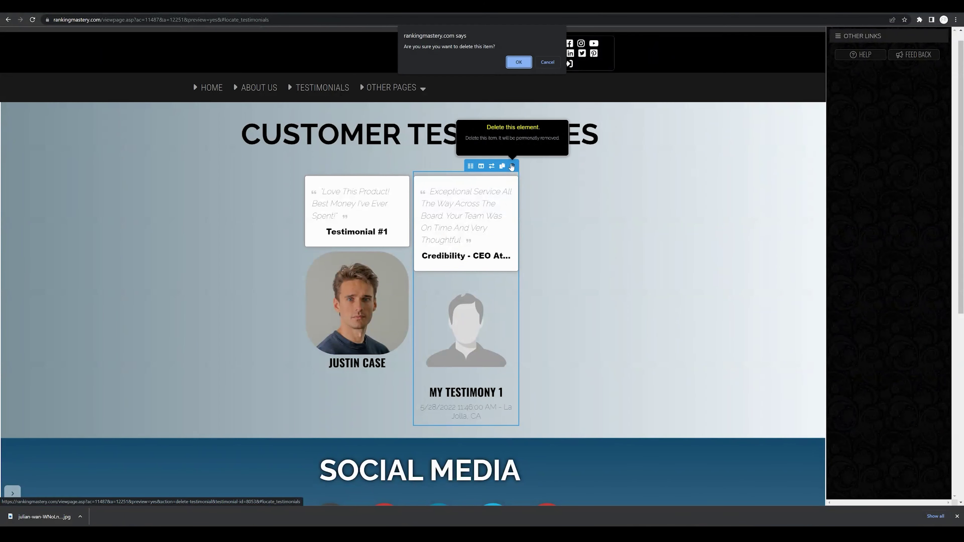
key("Return")
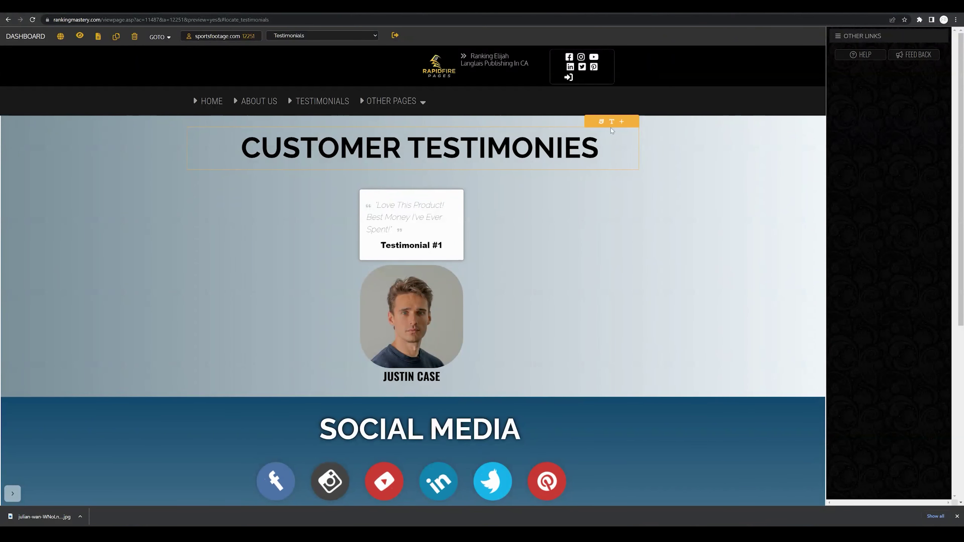
Step: Change the section heading text to '#1 Case Study' and save it
left_click(611, 122)
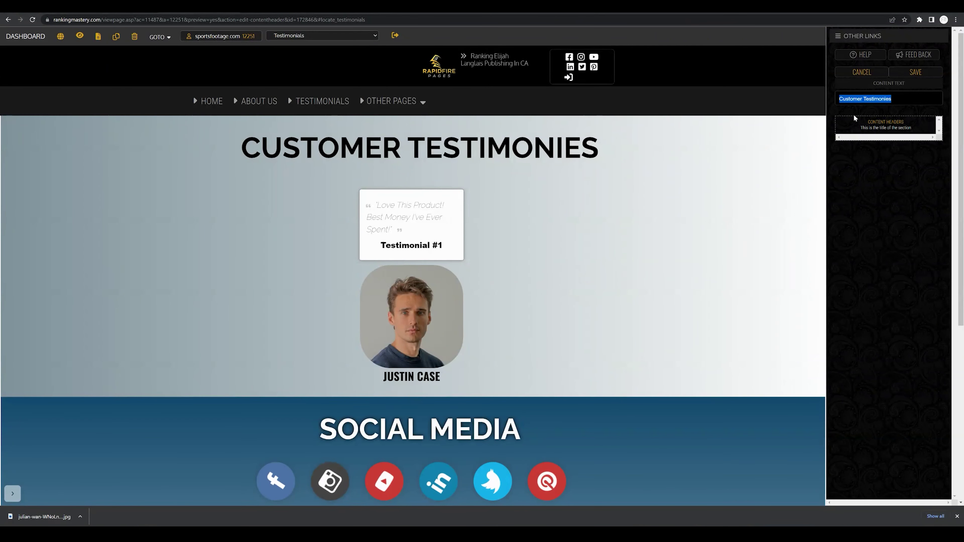
type("#1 Cas")
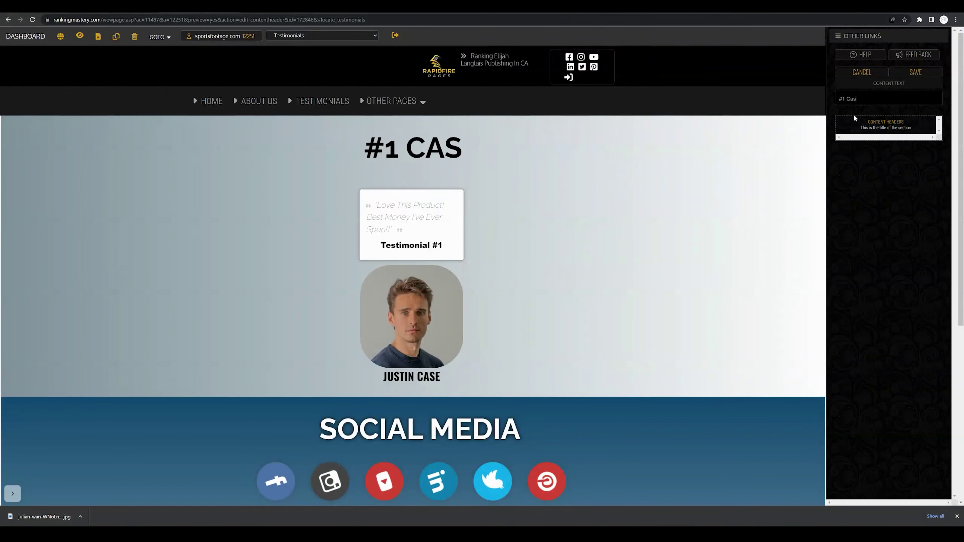
type("e Study")
left_click(919, 70)
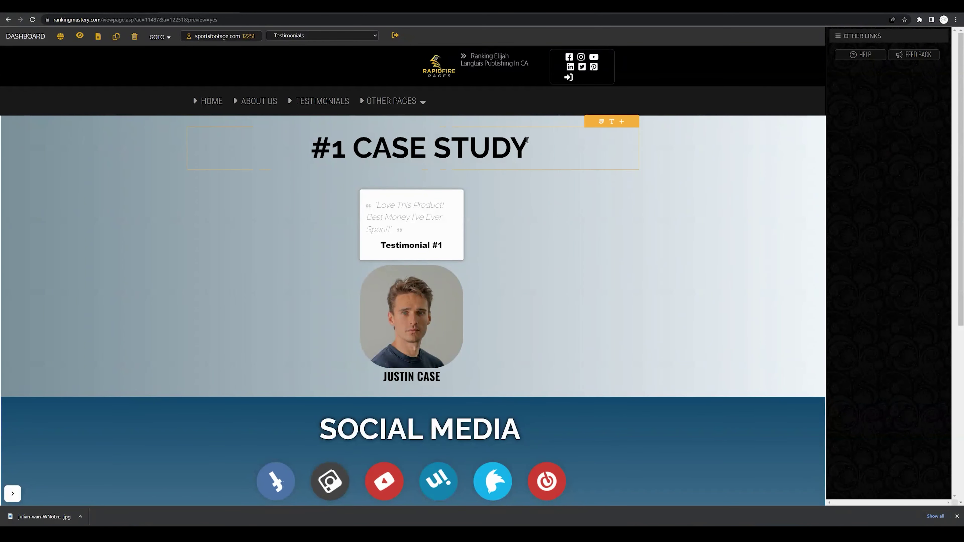
Step: Set the heading's font family to Arial Black after briefly trying Lora
left_click(602, 122)
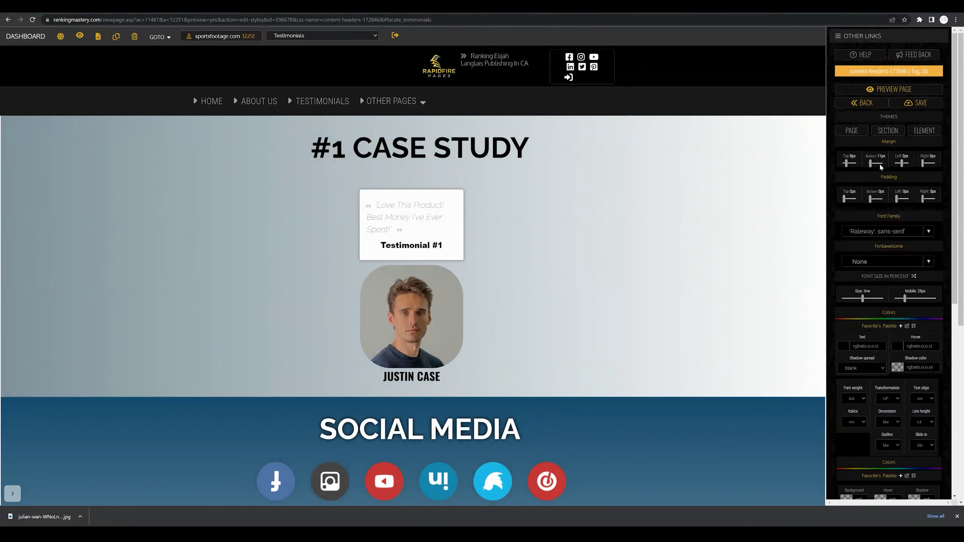
left_click(926, 232)
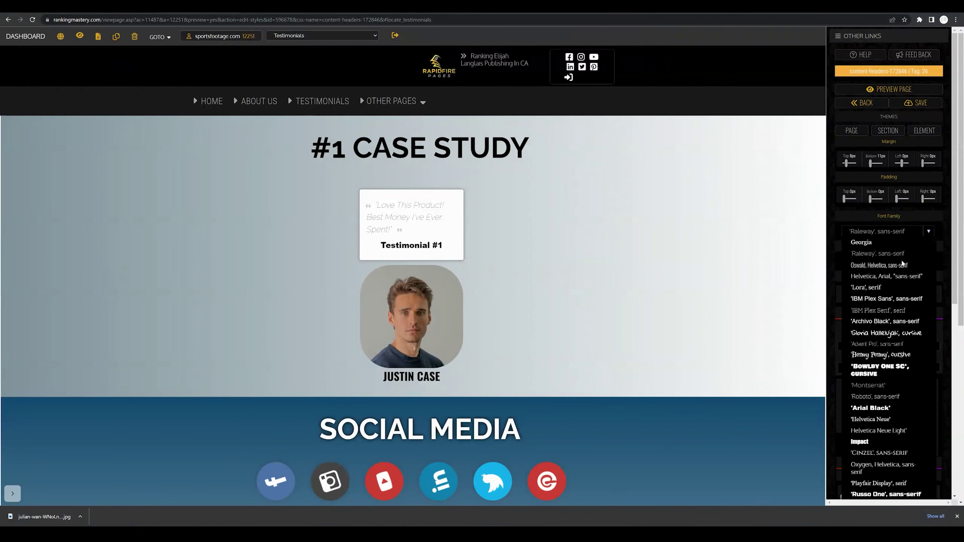
left_click(880, 288)
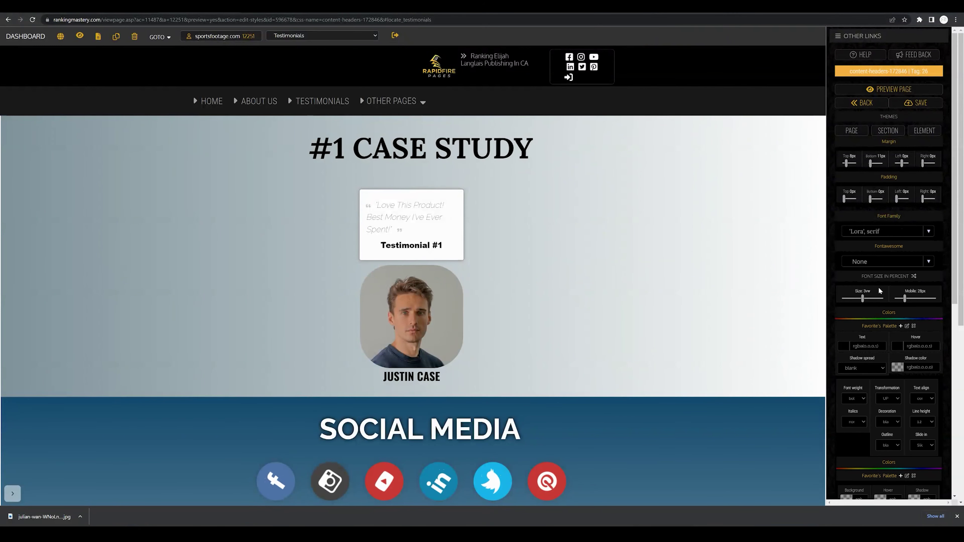
left_click(911, 231)
scroll(880, 372, "down", 1)
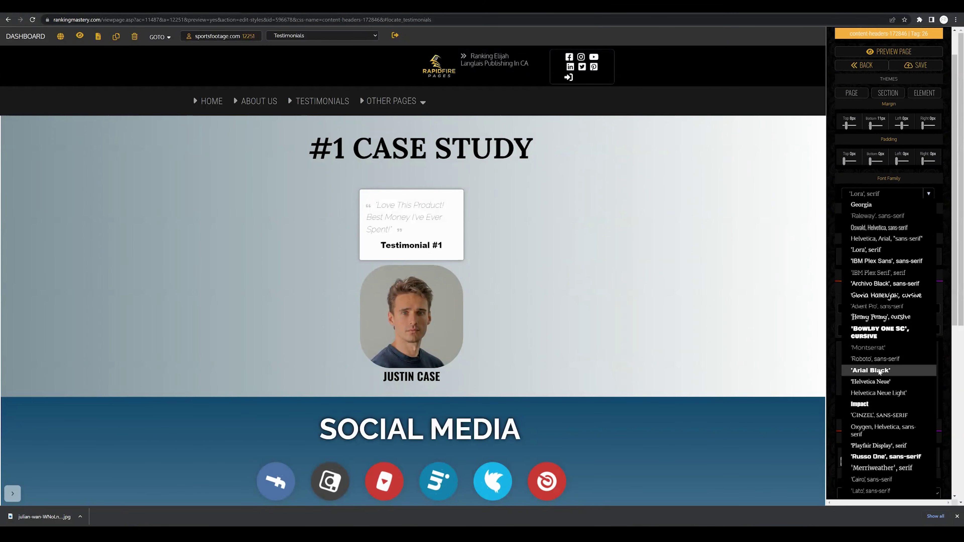
left_click(879, 371)
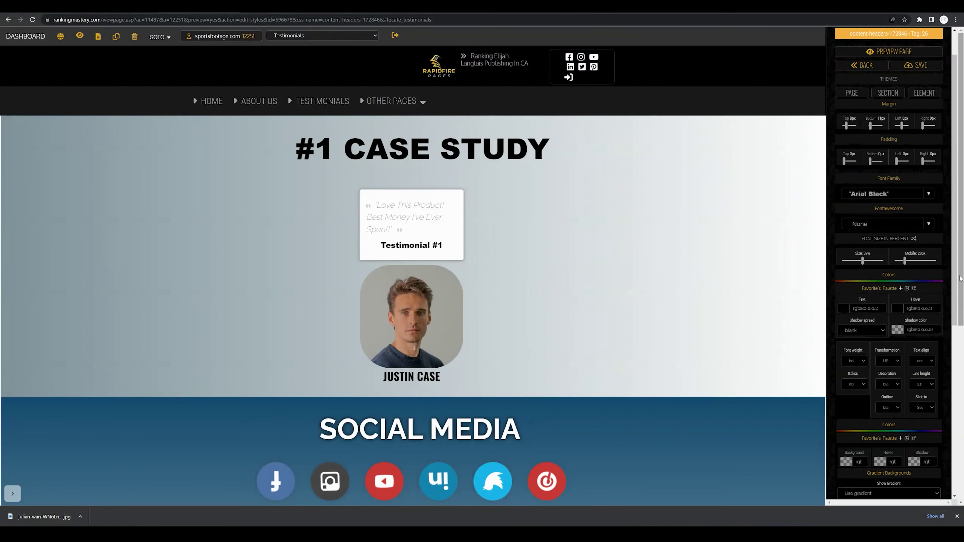
left_click_drag(956, 281, 956, 364)
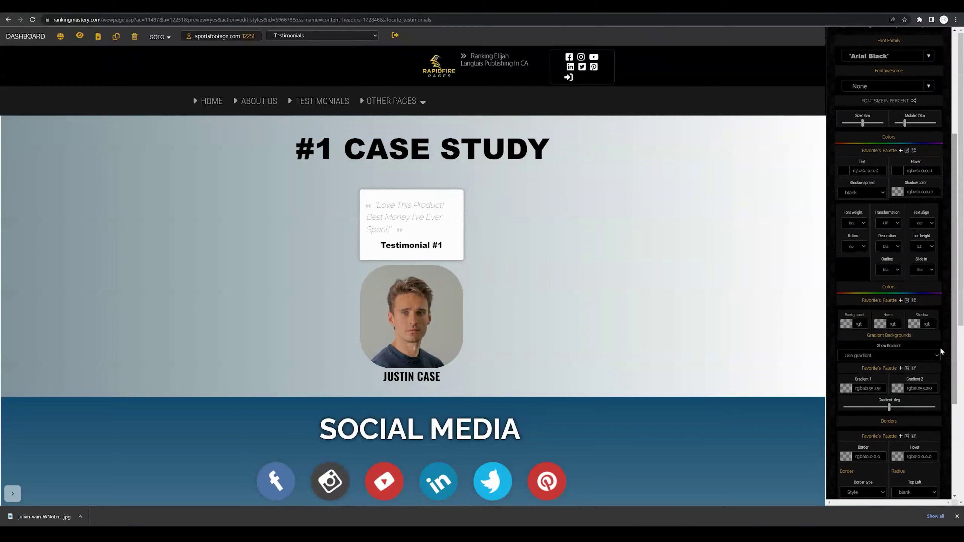
left_click_drag(954, 300, 955, 357)
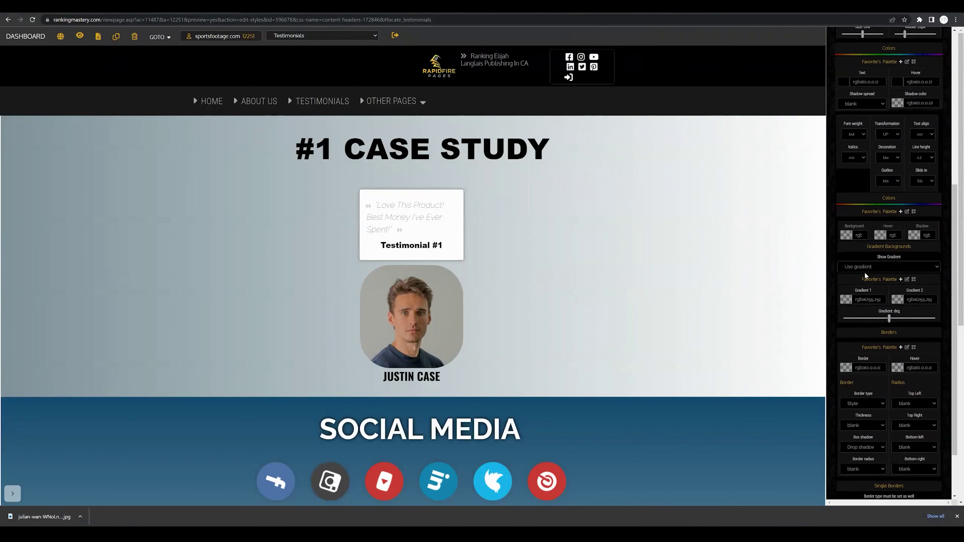
scroll(958, 291, "down", 2)
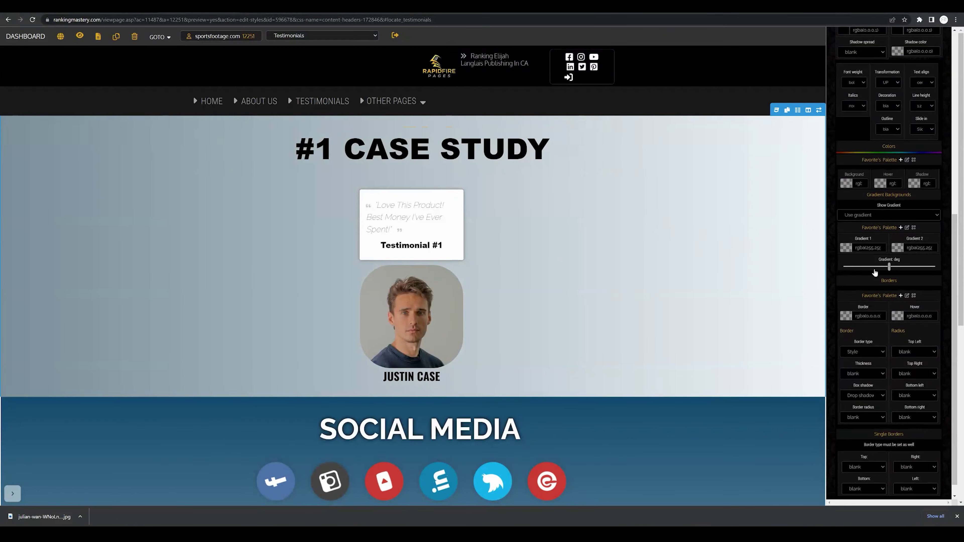
scroll(956, 282, "down", 1)
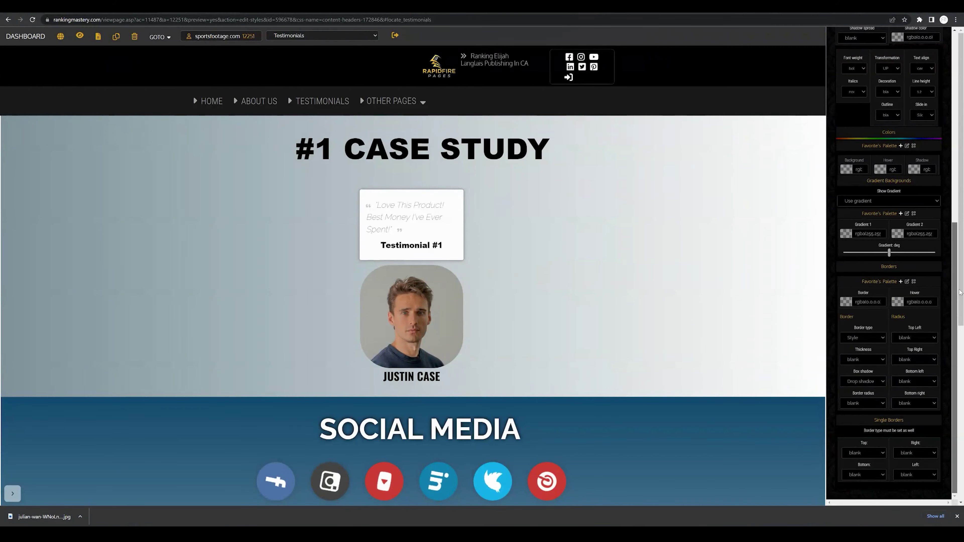
scroll(957, 296, "up", 4)
scroll(957, 243, "up", 10)
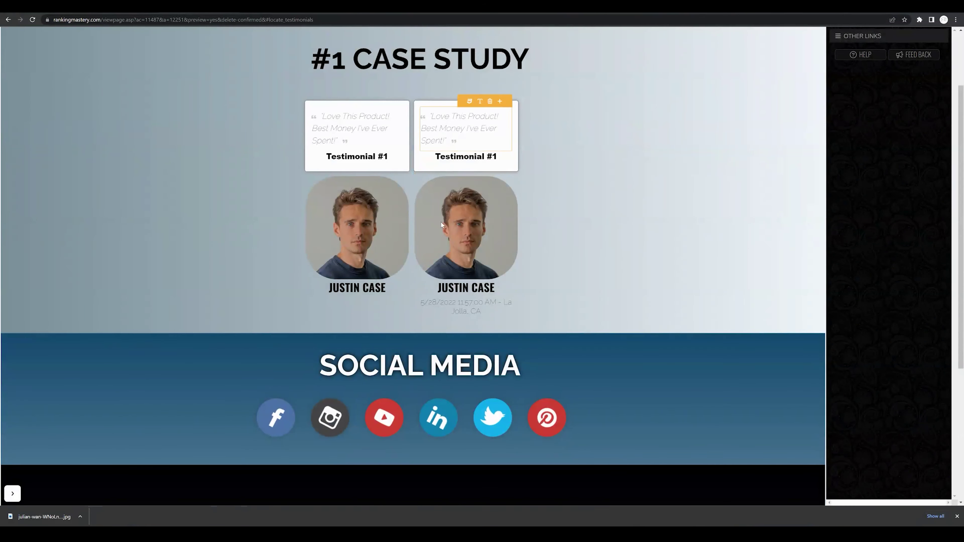
Step: Make two more copies of the Justin Case card, giving four in total
scroll(531, 264, "up", 1)
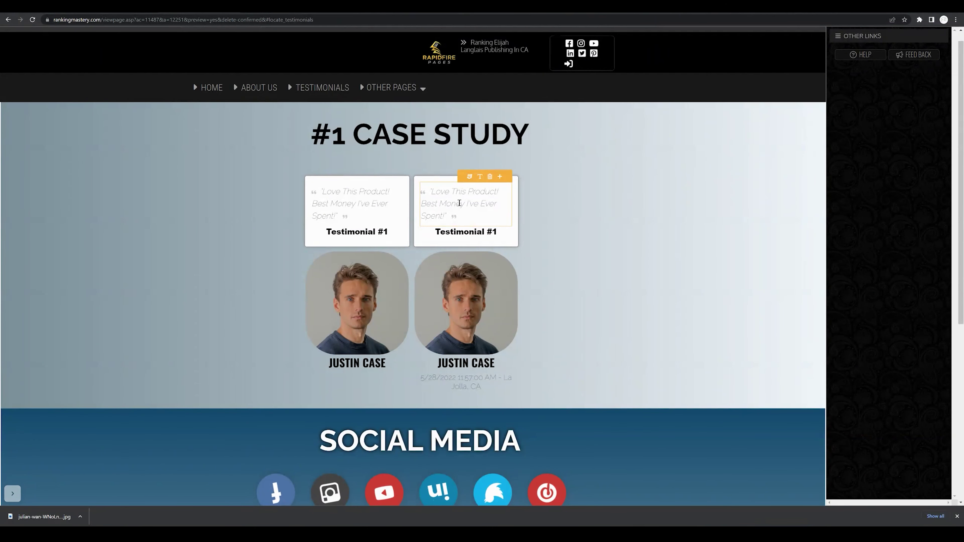
left_click(500, 176)
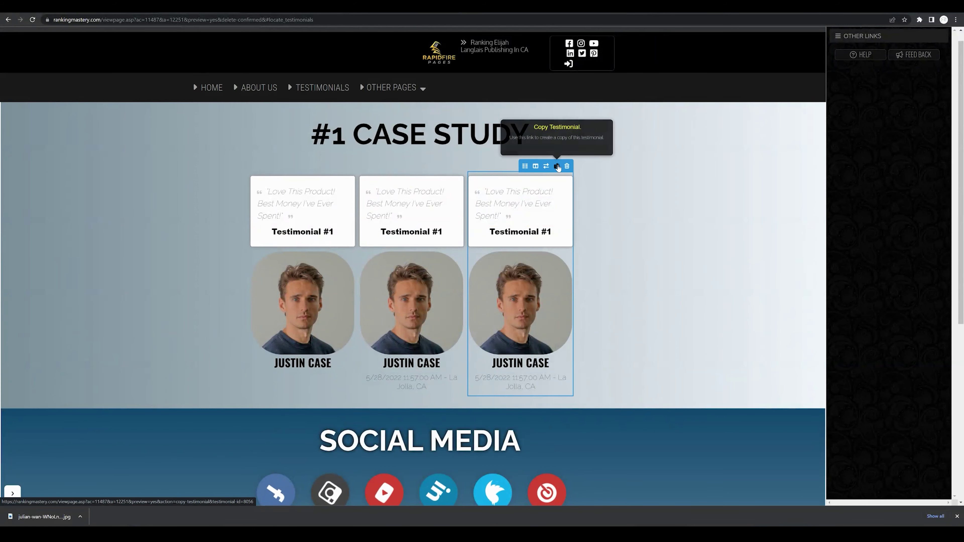
left_click(557, 166)
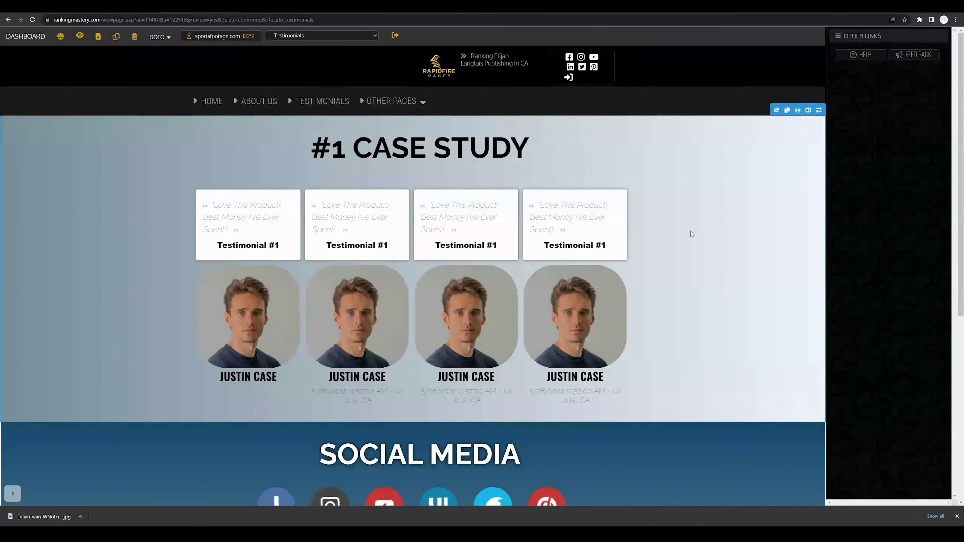
mouse_move(572, 246)
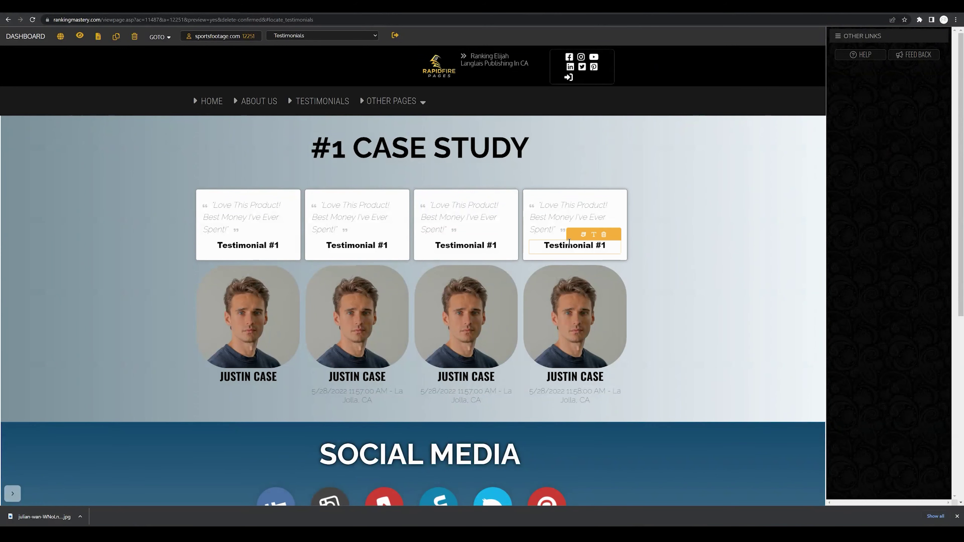